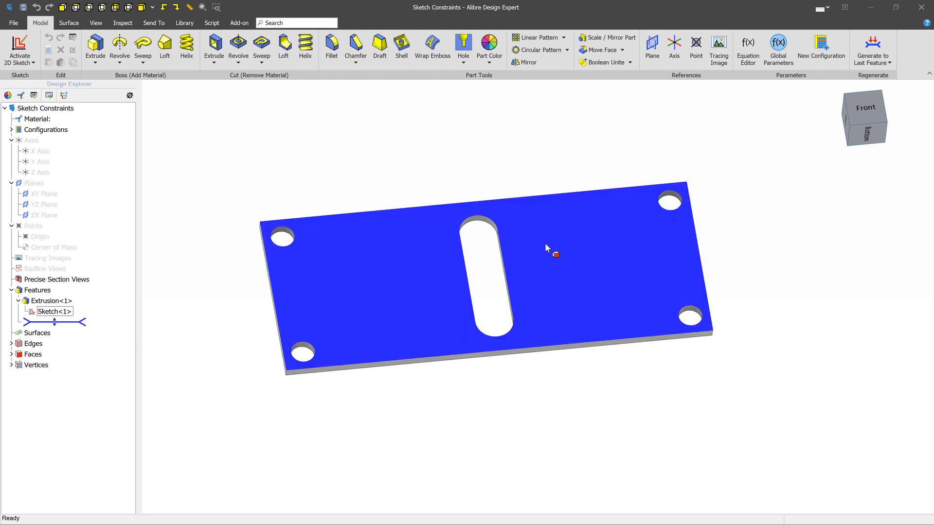
# - Open the plate extrusion's sketch for editing
pyautogui.moveTo(388, 272); pyautogui.dragTo(387, 271, button='middle')
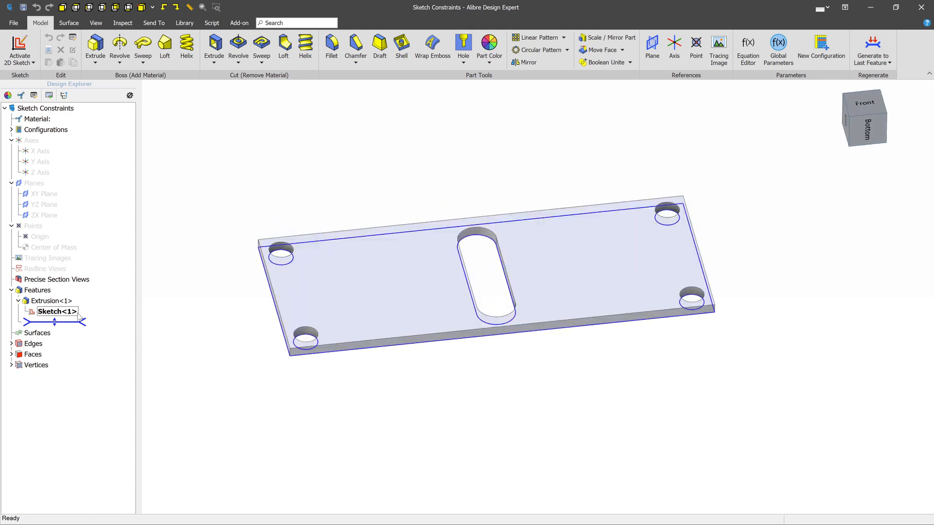
pyautogui.rightClick(67, 313)
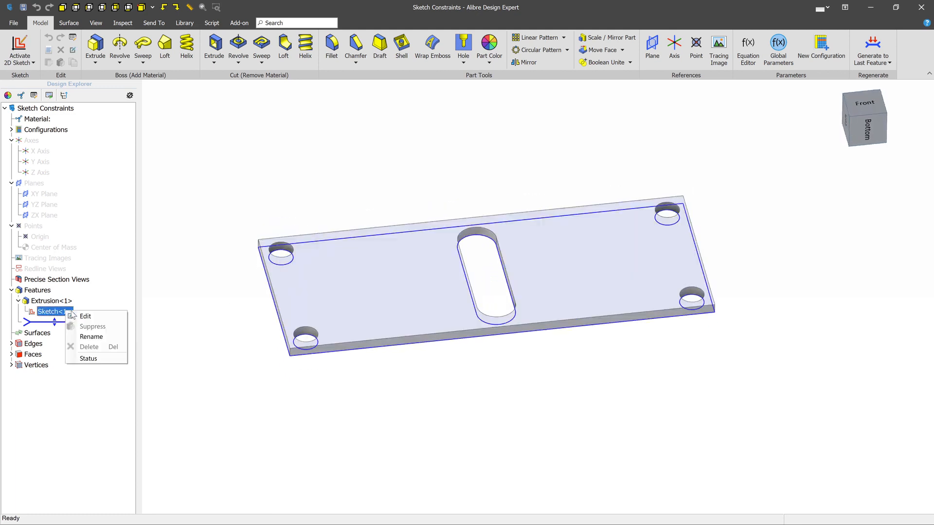
pyautogui.click(96, 316)
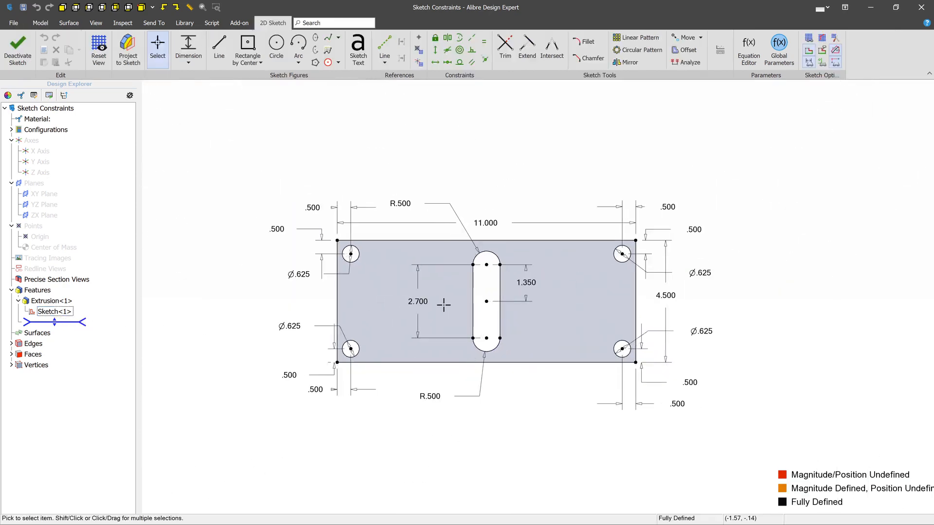
pyautogui.scroll(2, 443, 305)
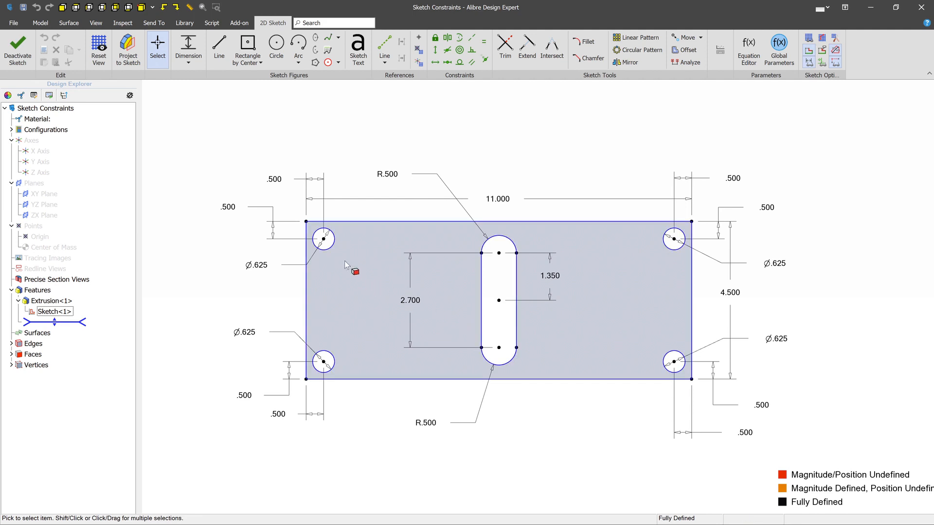
# - Set the diameter of each of the plate's four corner holes to .5 inch
pyautogui.doubleClick(258, 263)
pyautogui.write('.5')
pyautogui.press('Return')
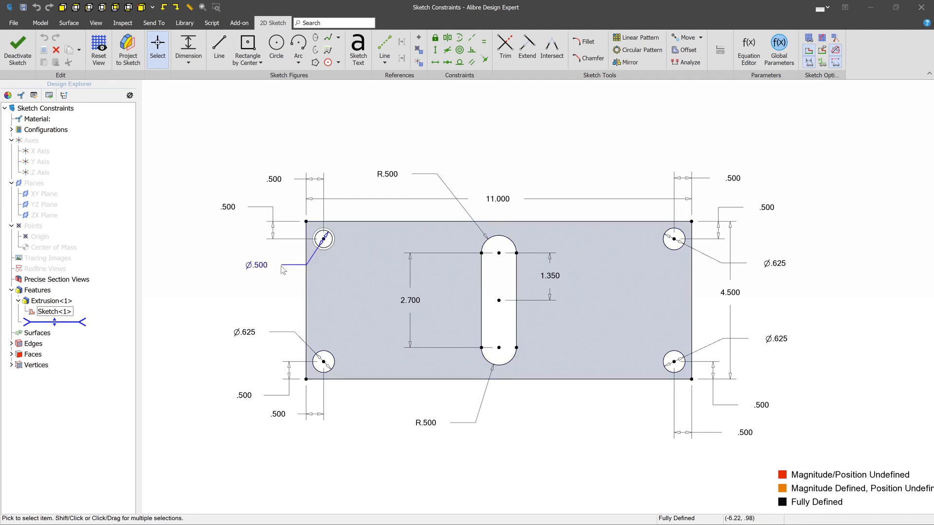
pyautogui.doubleClick(244, 332)
pyautogui.write('.625')
pyautogui.press('Return')
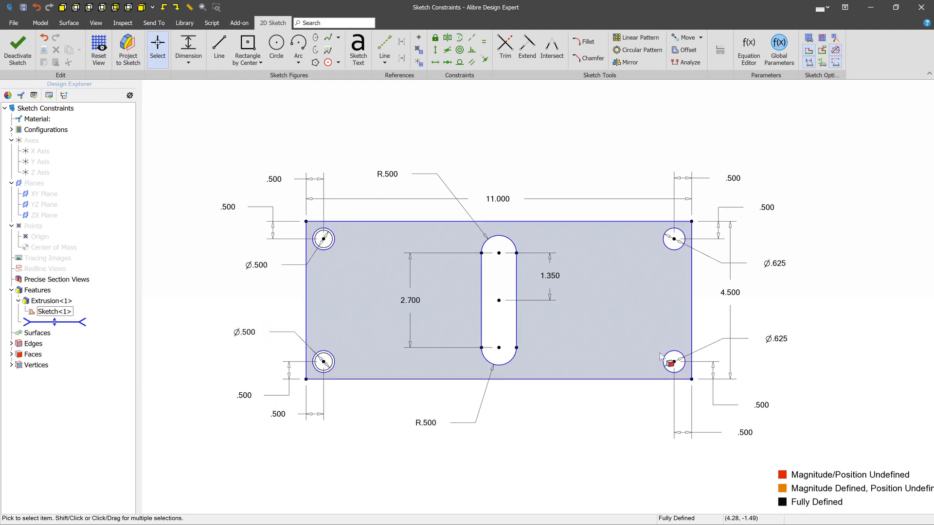
pyautogui.doubleClick(774, 340)
pyautogui.write('.5')
pyautogui.press('Return')
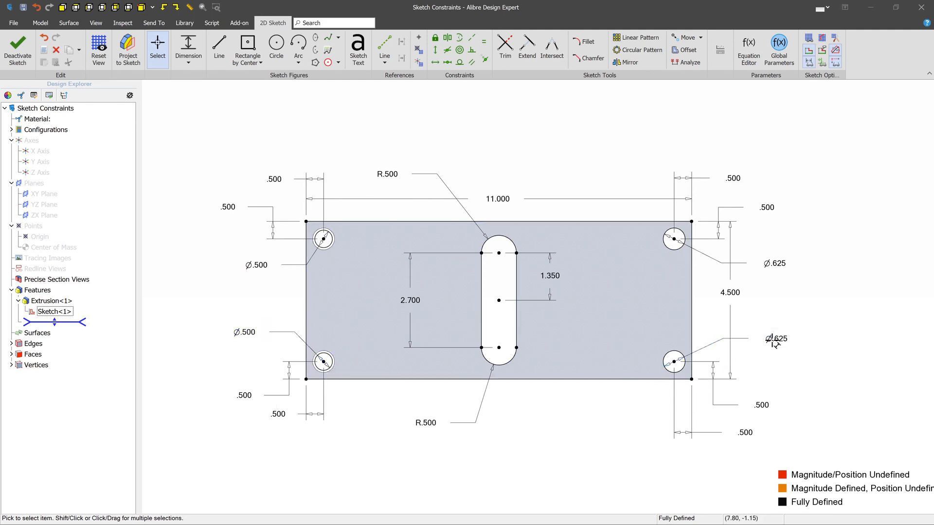
pyautogui.doubleClick(778, 266)
pyautogui.write('.5')
pyautogui.press('Return')
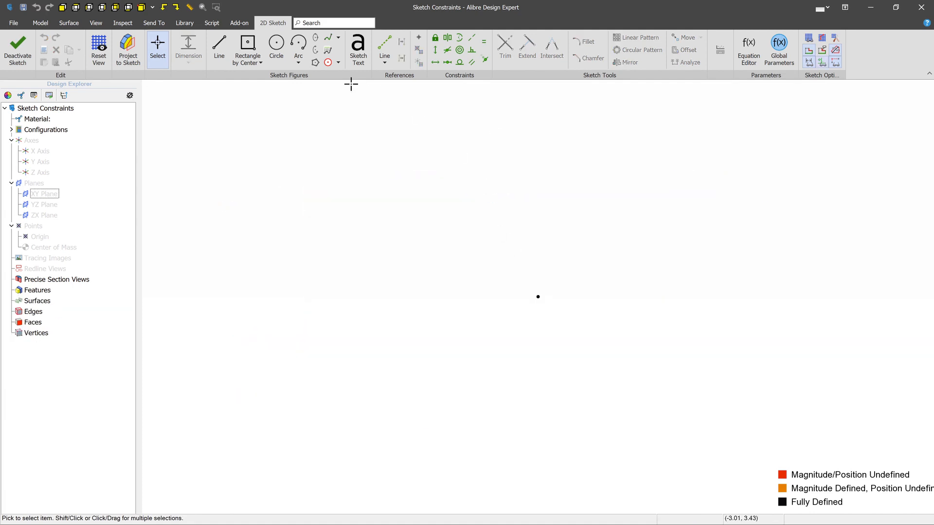
# - Sketch a rectangle centred on the origin, about 6.9 inches wide and 2.87 inches high
pyautogui.click(248, 48)
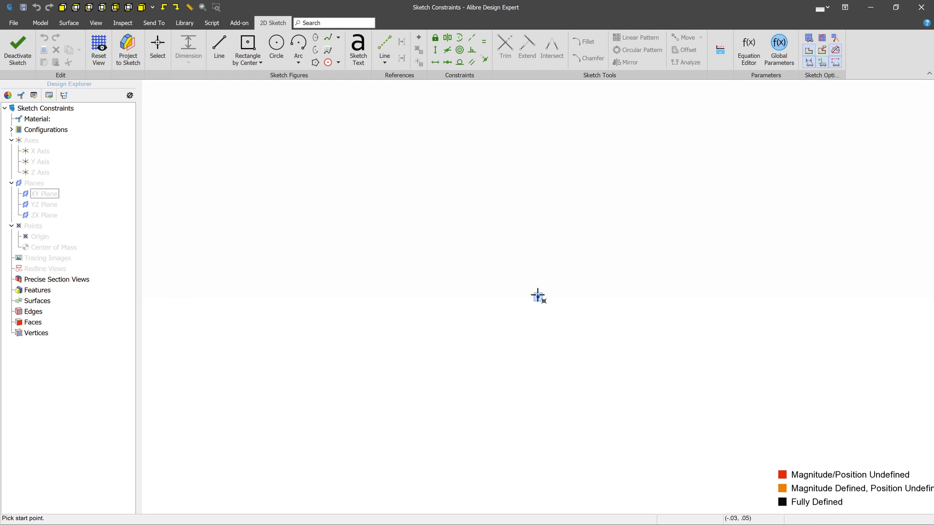
pyautogui.click(537, 297)
pyautogui.click(751, 207)
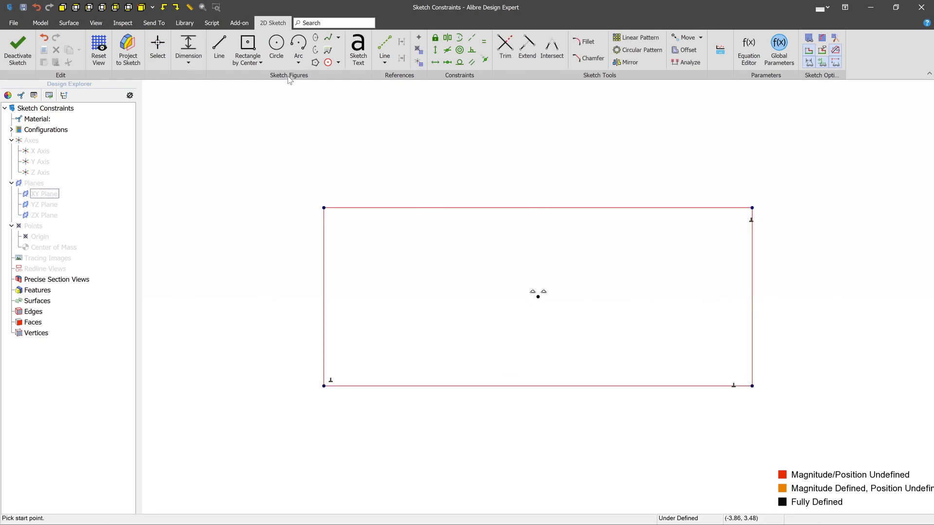
pyautogui.press('Escape')
# - Dimension the rectangle 11 inches wide and 8 inches high
pyautogui.click(529, 208)
pyautogui.click(533, 182)
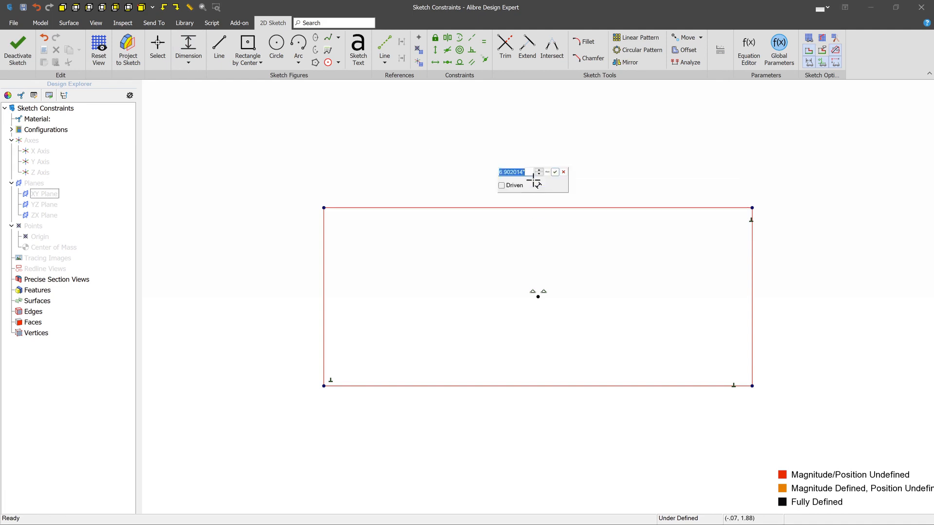
pyautogui.write('11')
pyautogui.press('Return')
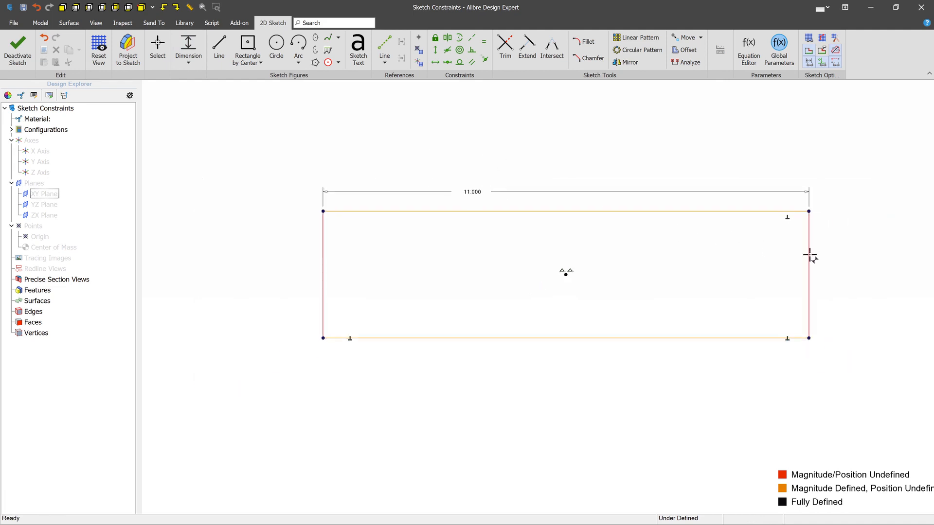
pyautogui.click(811, 256)
pyautogui.click(845, 264)
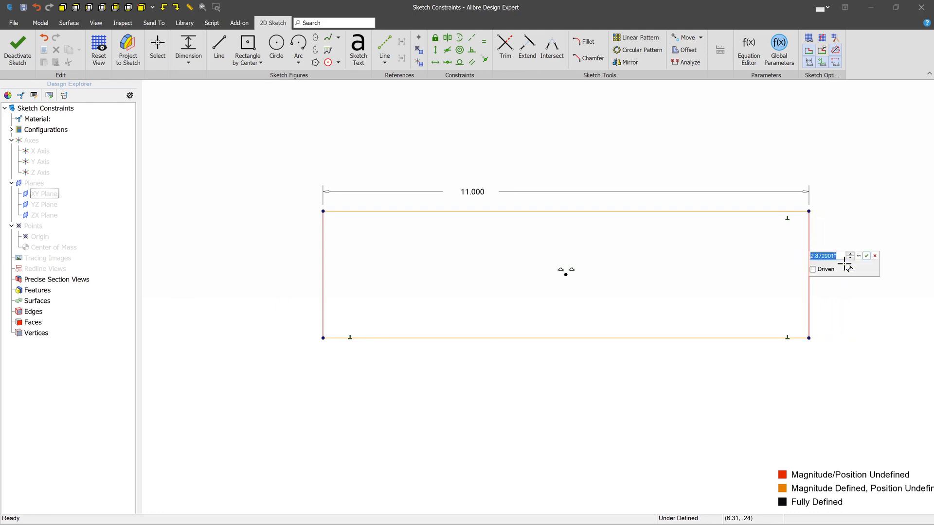
pyautogui.write('8')
pyautogui.press('Return')
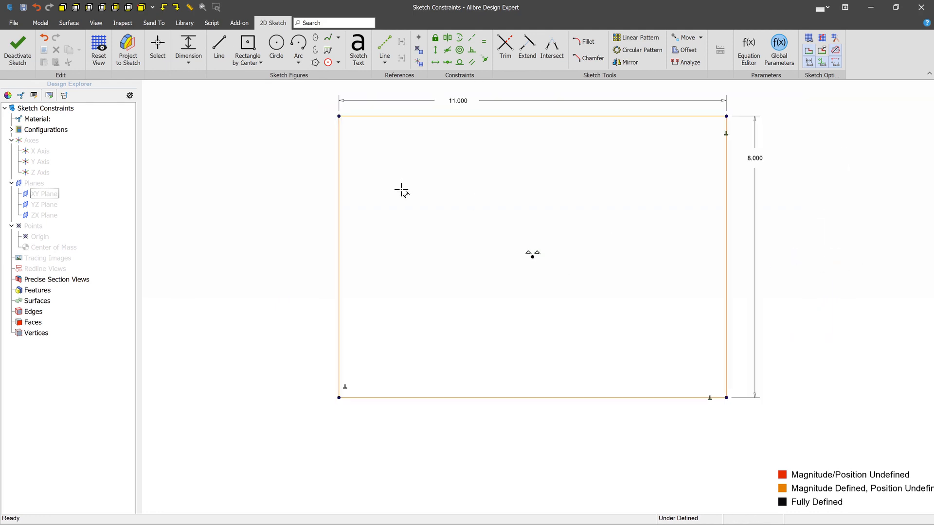
# - Sketch four circles of differing sizes inside the rectangle, one near each corner, without aligning their centres
pyautogui.moveTo(540, 211); pyautogui.dragTo(456, 244, button='middle')
pyautogui.scroll(-1, 495, 227)
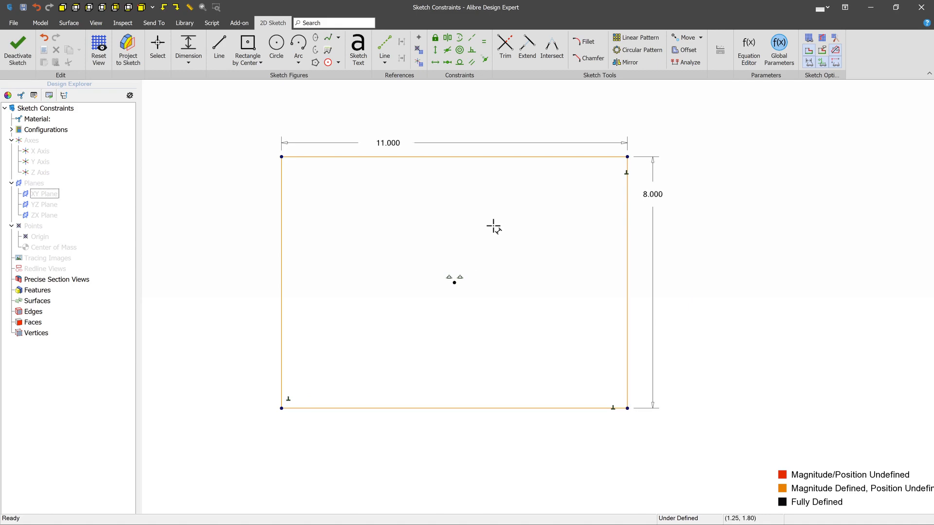
pyautogui.click(277, 49)
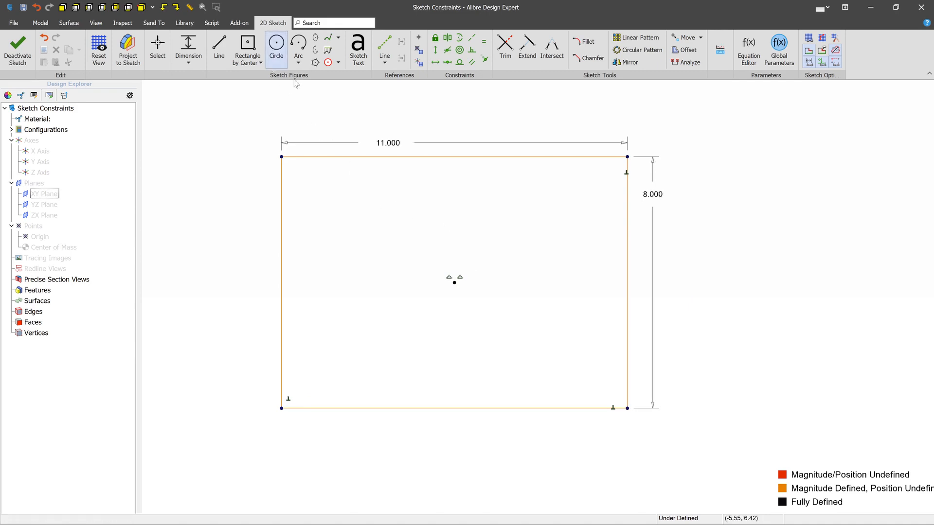
pyautogui.click(313, 193)
pyautogui.click(326, 183)
pyautogui.click(339, 353)
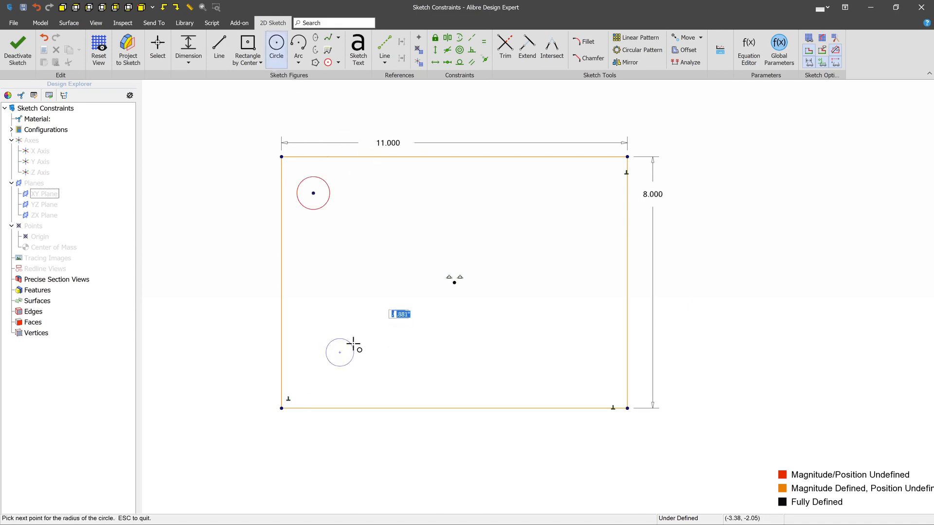
pyautogui.click(360, 338)
pyautogui.click(574, 375)
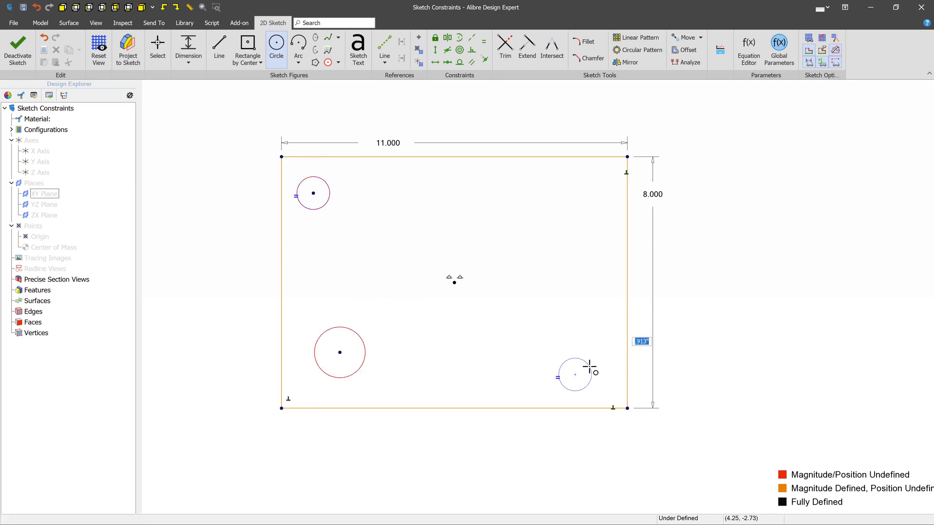
pyautogui.click(590, 367)
pyautogui.click(595, 191)
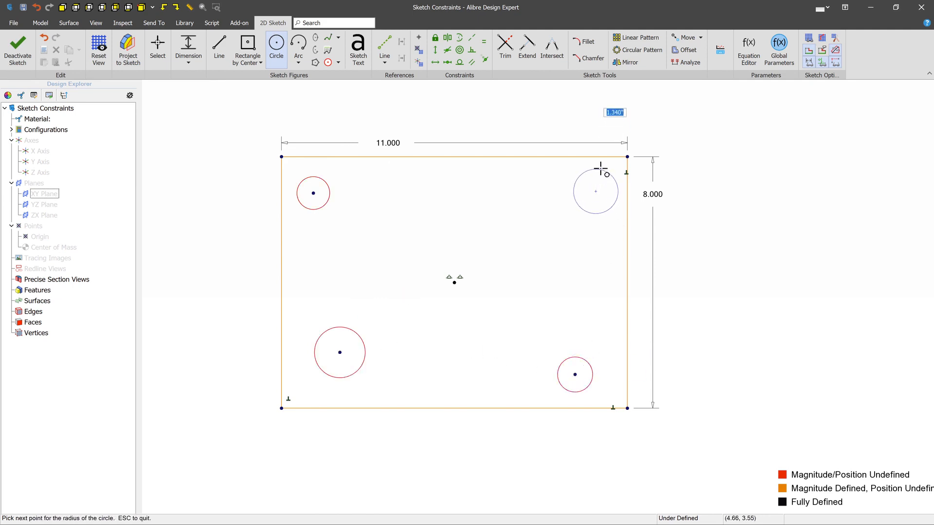
pyautogui.click(624, 166)
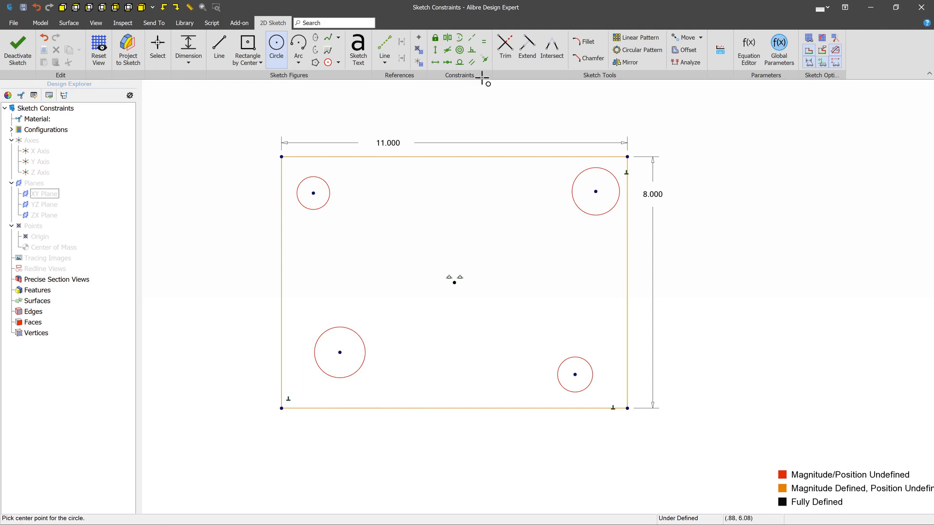
# - Apply an equal size constraint to the four circles and slightly enlarge the upper-left one
pyautogui.click(486, 44)
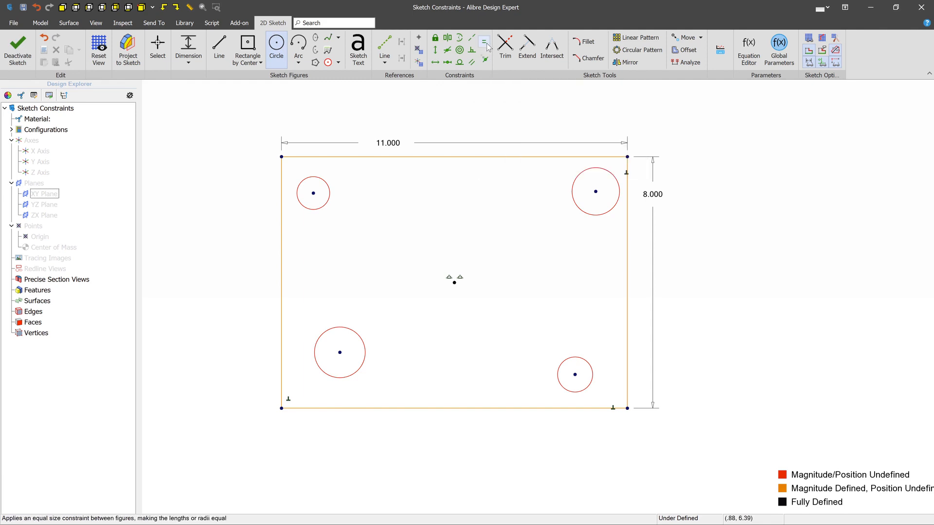
pyautogui.click(328, 200)
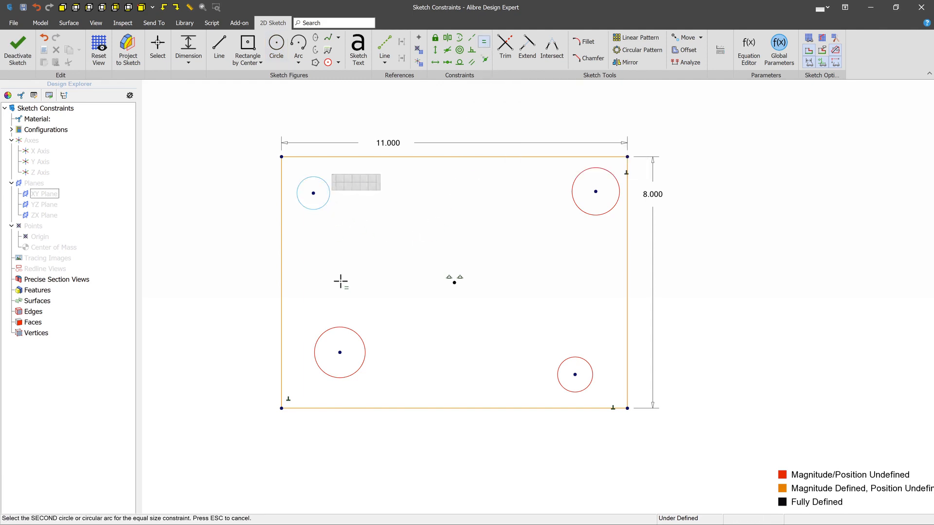
pyautogui.click(344, 328)
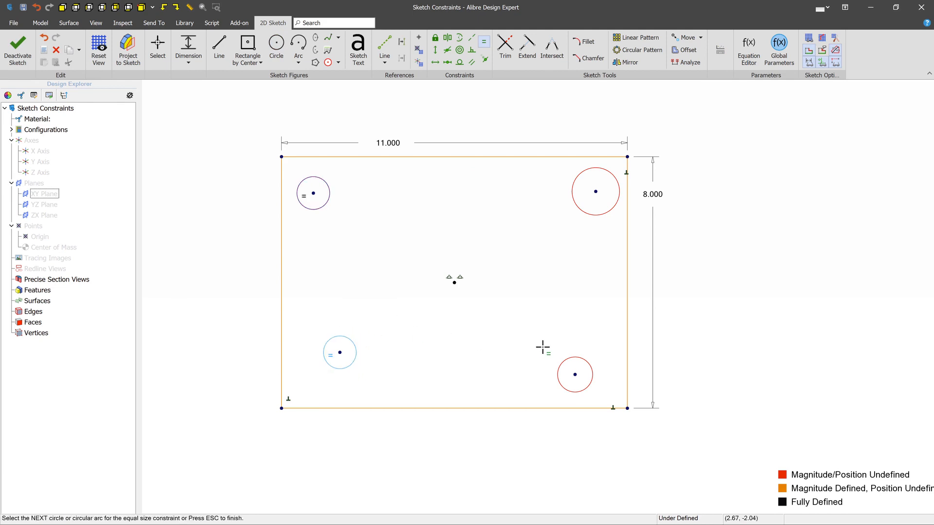
pyautogui.click(565, 362)
pyautogui.click(590, 215)
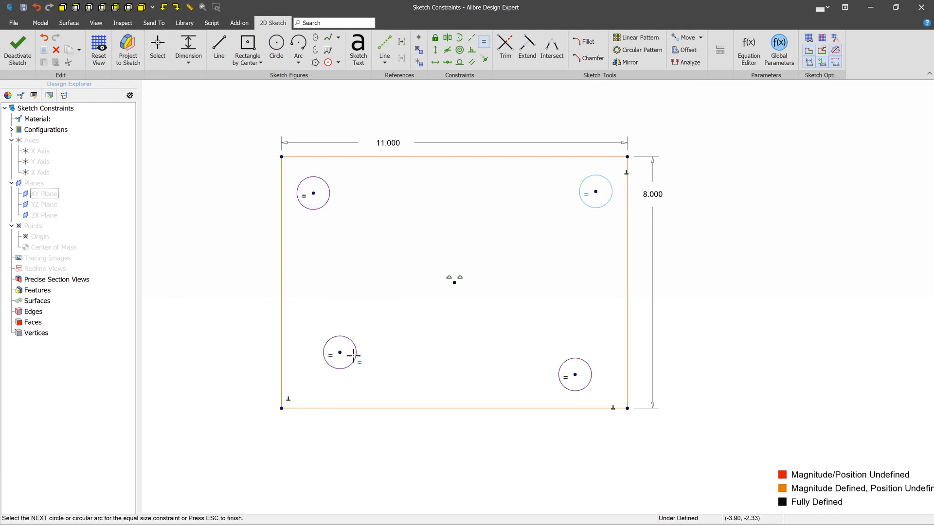
pyautogui.press('Escape')
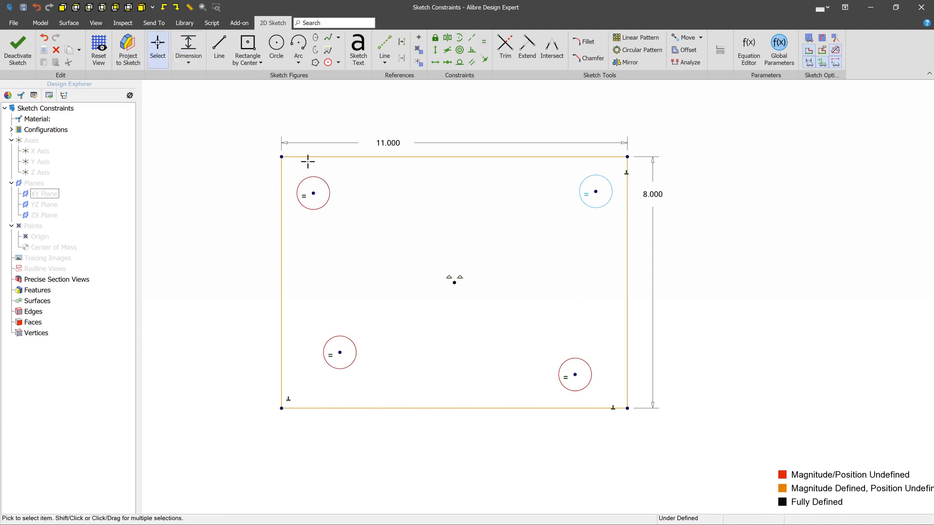
pyautogui.moveTo(331, 194)
pyautogui.mouseDown()
pyautogui.moveTo(340, 196)
pyautogui.moveTo(330, 190)
pyautogui.mouseUp()
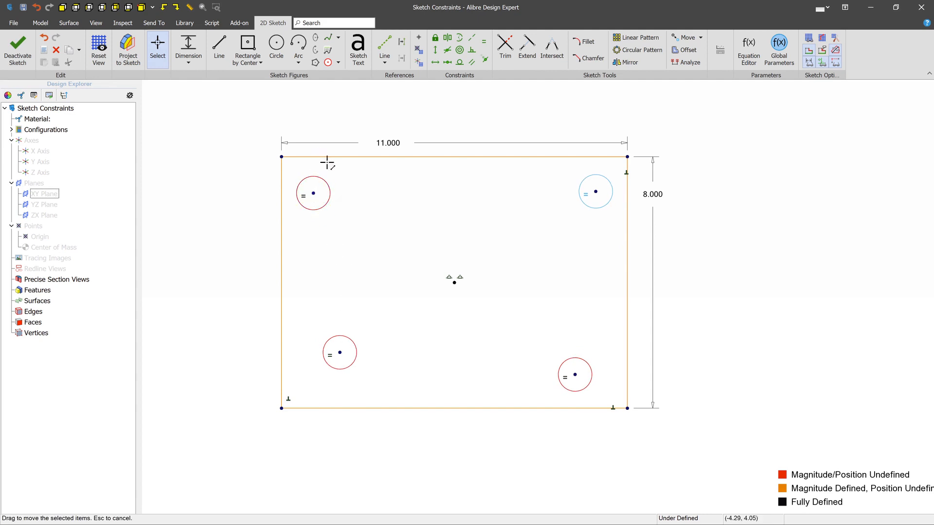
pyautogui.click(582, 191)
# - Apply horizontal constraints between the centres of the two upper circles and between the centres of the two lower circles
pyautogui.click(436, 62)
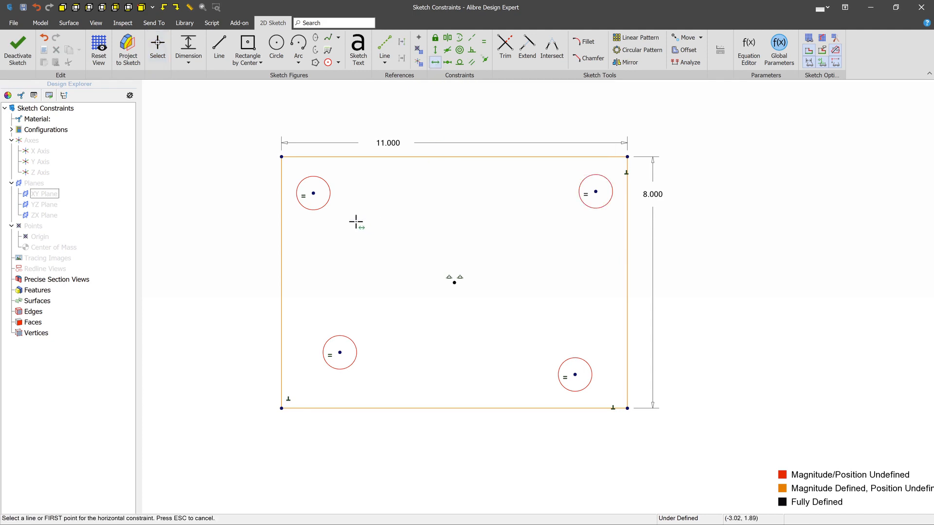
pyautogui.click(313, 193)
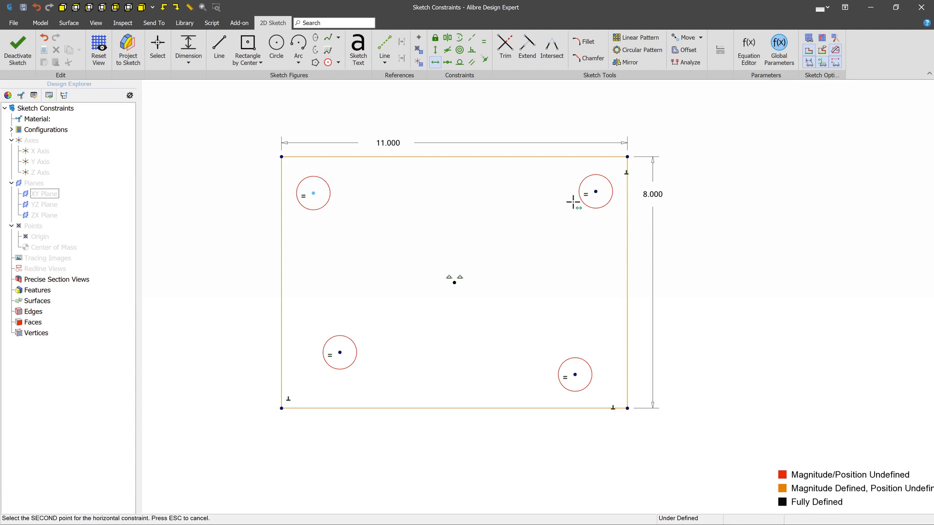
pyautogui.click(595, 191)
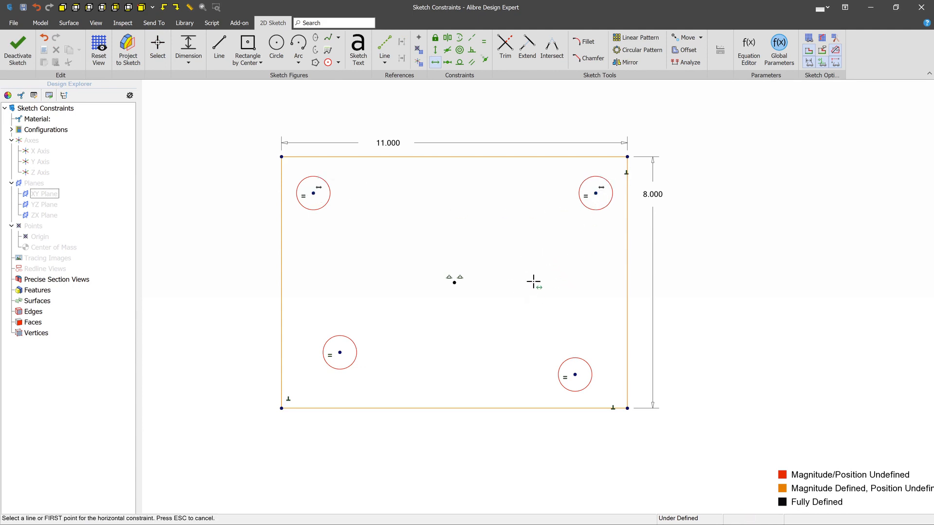
pyautogui.click(340, 352)
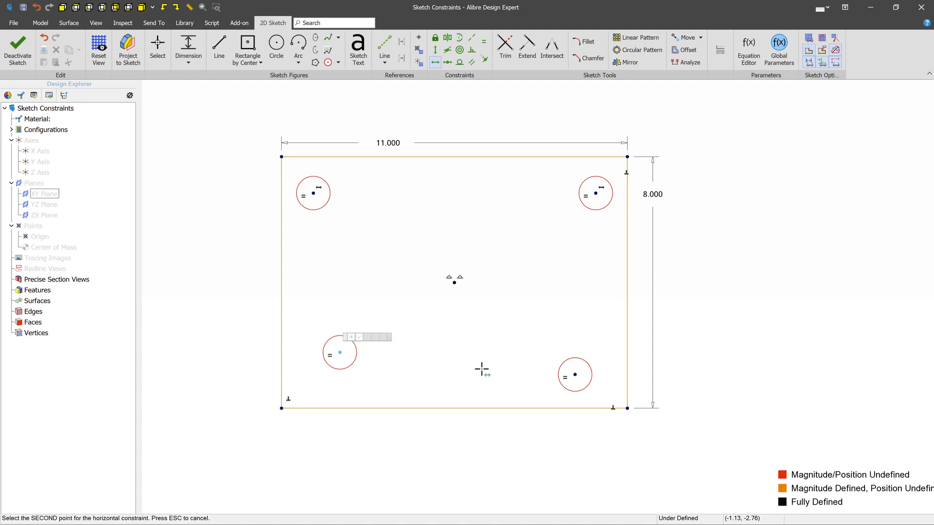
pyautogui.click(575, 375)
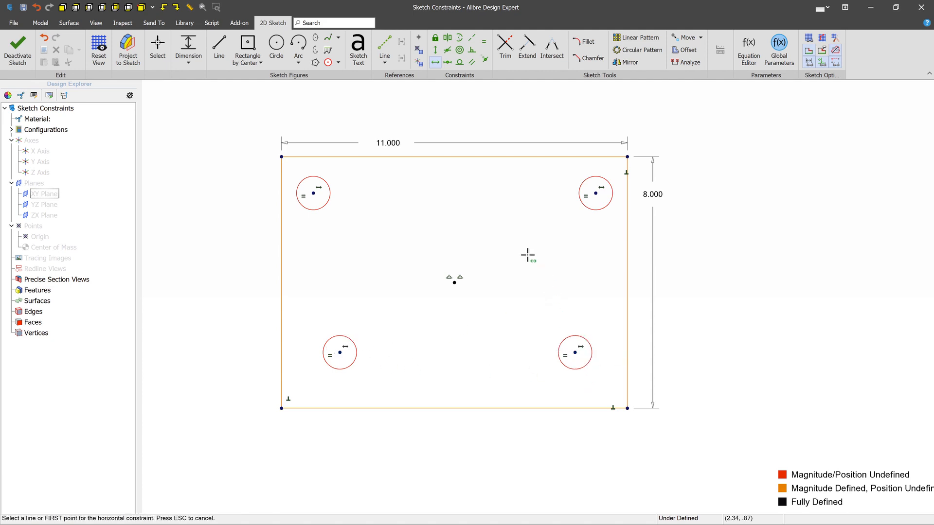
pyautogui.press('Escape')
# - Move the upper-left circle slightly toward the rectangle's middle and apply a vertical constraint between its centre and the lower-left circle's centre
pyautogui.click(157, 48)
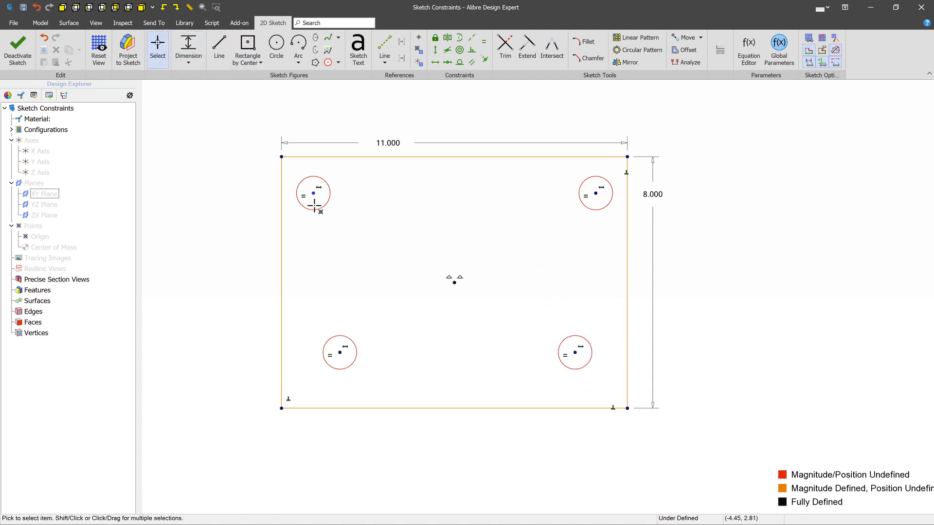
pyautogui.moveTo(309, 193)
pyautogui.mouseDown()
pyautogui.moveTo(317, 209)
pyautogui.moveTo(321, 199)
pyautogui.moveTo(320, 214)
pyautogui.moveTo(322, 183)
pyautogui.mouseUp()
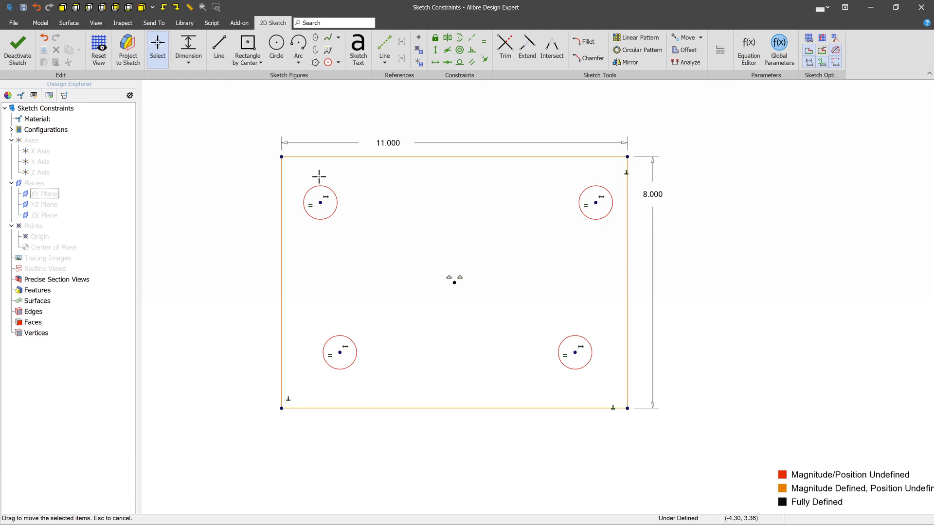
pyautogui.click(435, 50)
pyautogui.click(320, 203)
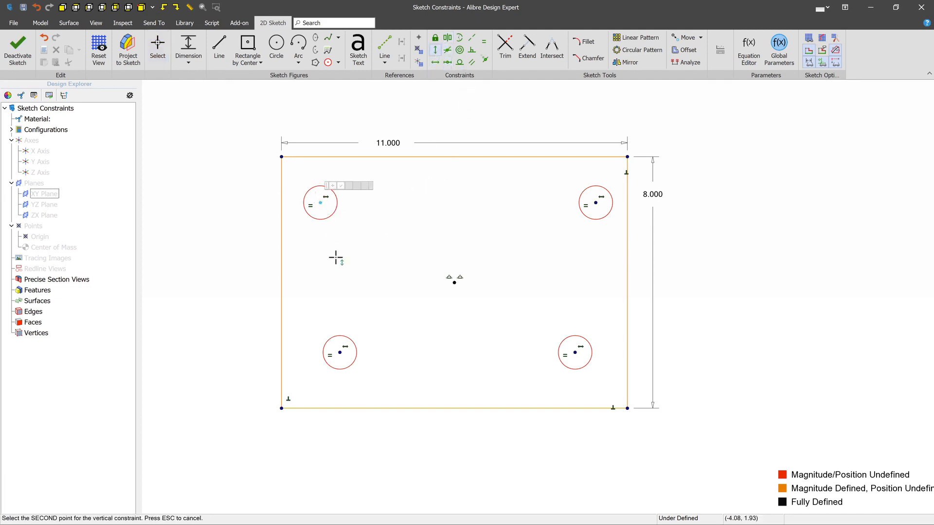
pyautogui.click(339, 352)
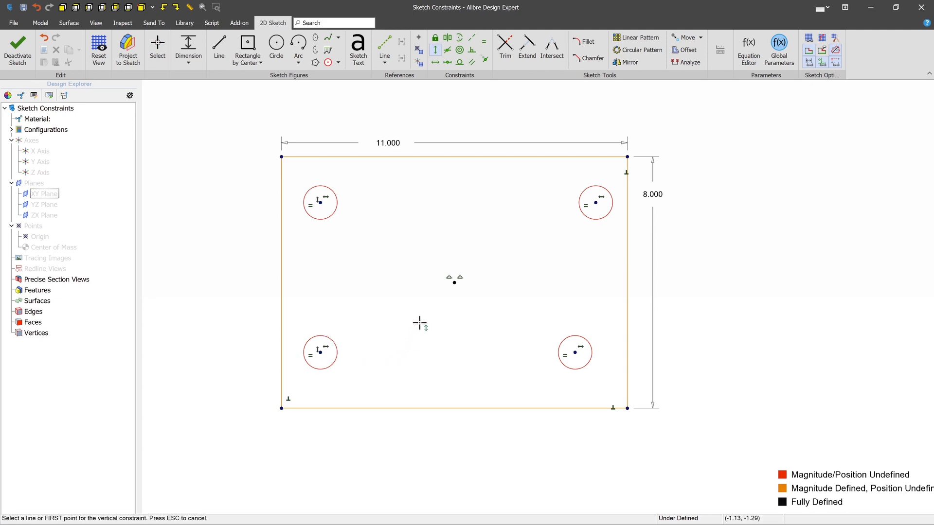
# - Apply a vertical constraint between the centres of the two right-hand circles and move the upper-left circle slightly closer to its corner
pyautogui.click(595, 202)
pyautogui.click(575, 352)
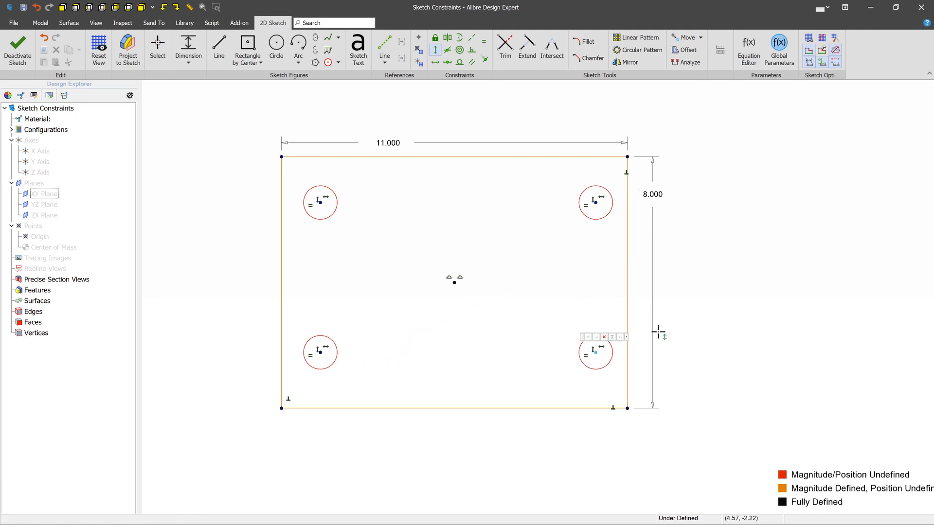
pyautogui.press('Escape')
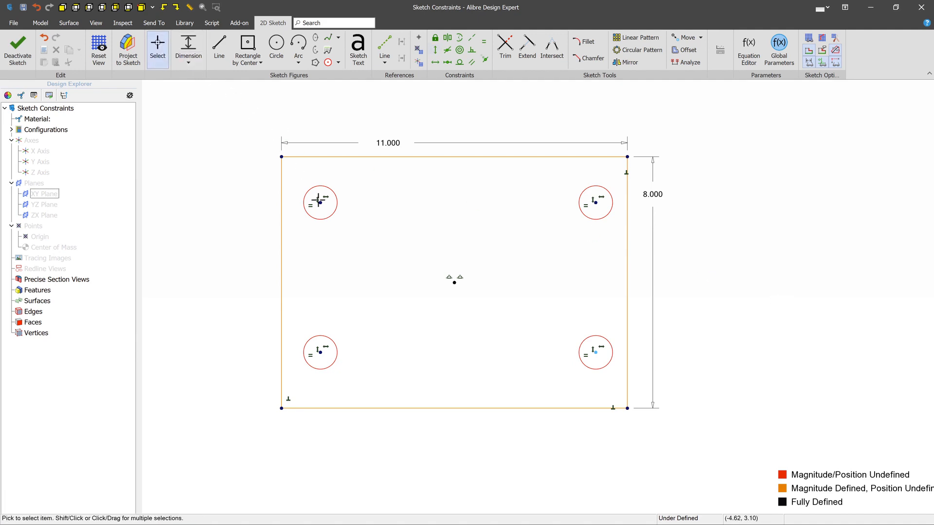
pyautogui.moveTo(320, 202)
pyautogui.mouseDown()
pyautogui.moveTo(348, 221)
pyautogui.moveTo(396, 209)
pyautogui.moveTo(298, 185)
pyautogui.moveTo(346, 273)
pyautogui.moveTo(460, 241)
pyautogui.moveTo(365, 194)
pyautogui.moveTo(328, 242)
pyautogui.moveTo(393, 206)
pyautogui.moveTo(323, 203)
pyautogui.moveTo(371, 236)
pyautogui.moveTo(379, 191)
pyautogui.moveTo(327, 191)
pyautogui.moveTo(343, 211)
pyautogui.moveTo(319, 181)
pyautogui.moveTo(314, 189)
pyautogui.moveTo(324, 185)
pyautogui.mouseUp()
pyautogui.moveTo(327, 179); pyautogui.dragTo(328, 179)
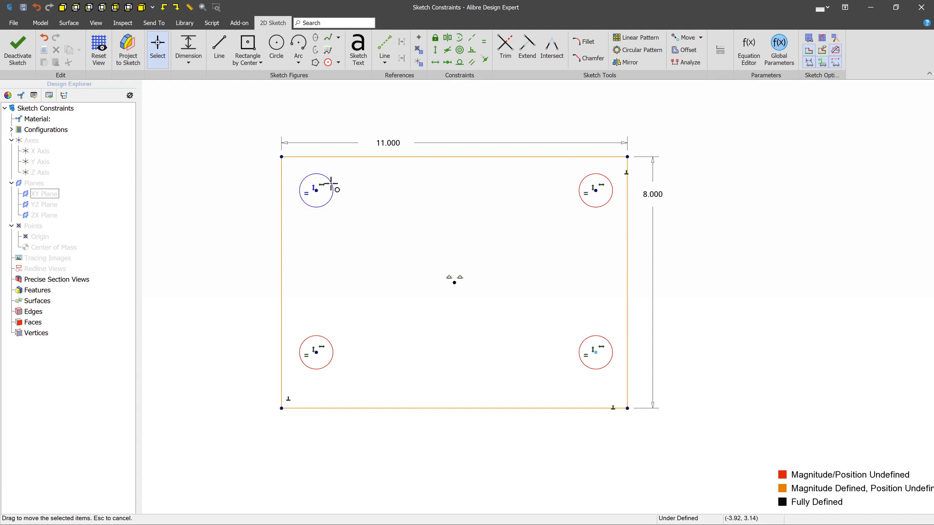
# - Dimension the upper-left circle with a diameter of 0.6 in
pyautogui.click(188, 48)
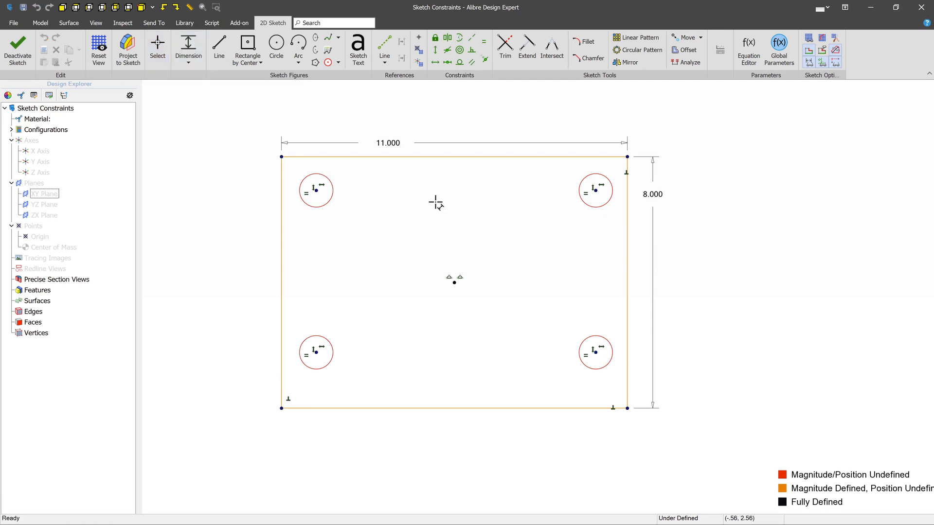
pyautogui.click(308, 206)
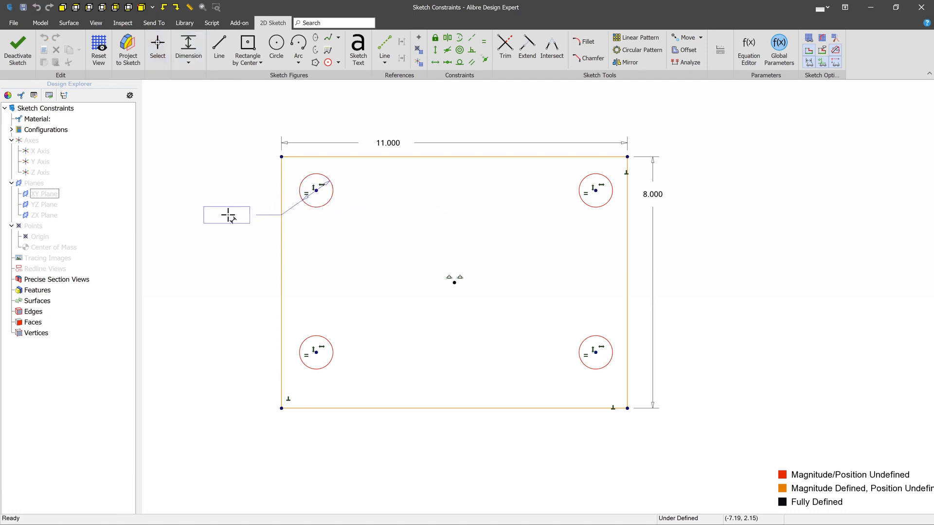
pyautogui.click(229, 214)
pyautogui.write('.6')
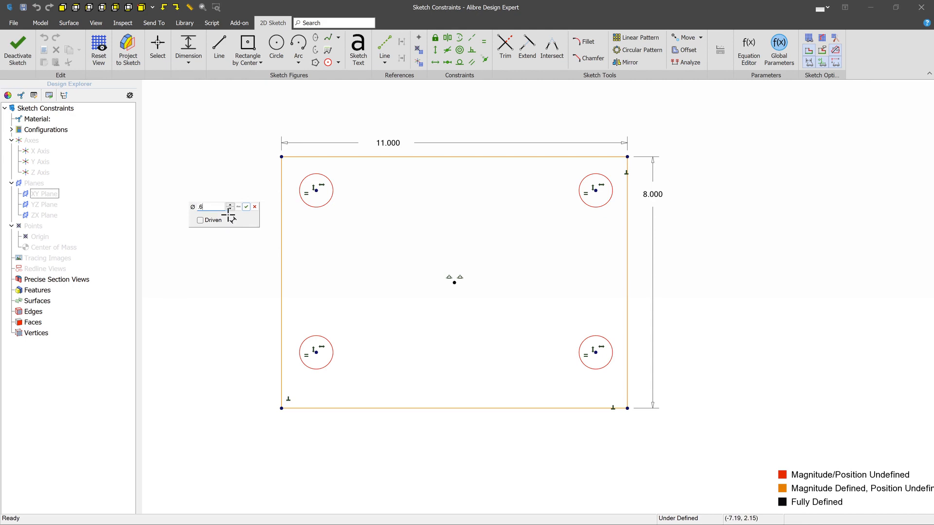
pyautogui.press('Return')
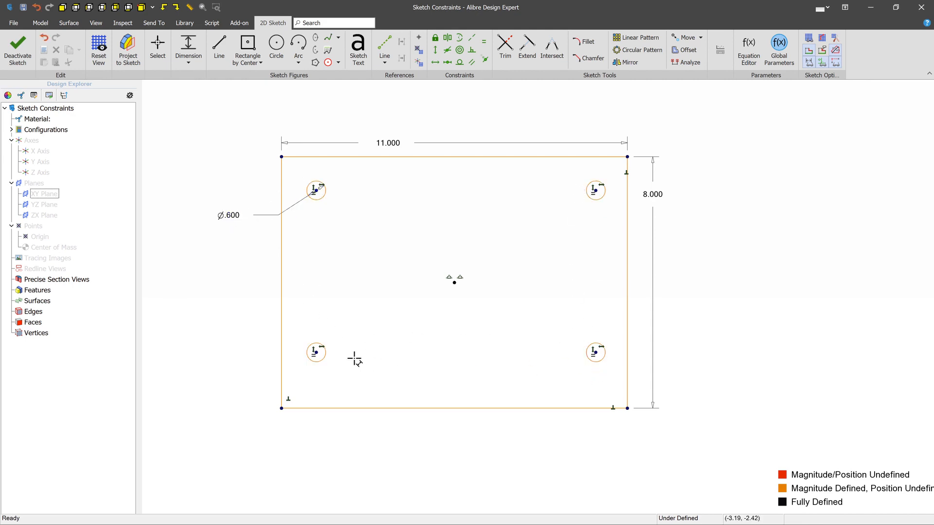
# - Dimension the upper-left circle's centre 0.8 in from the rectangle's left edge
pyautogui.click(316, 190)
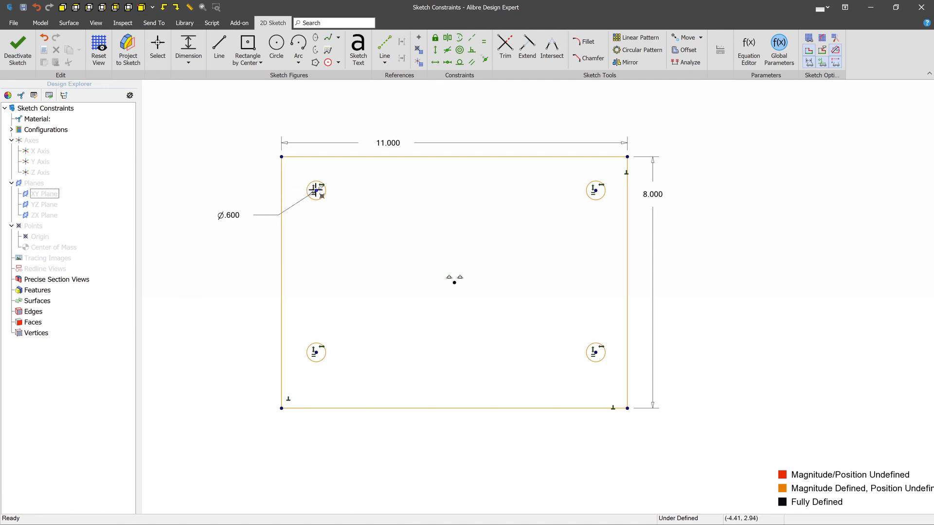
pyautogui.click(281, 184)
pyautogui.click(226, 129)
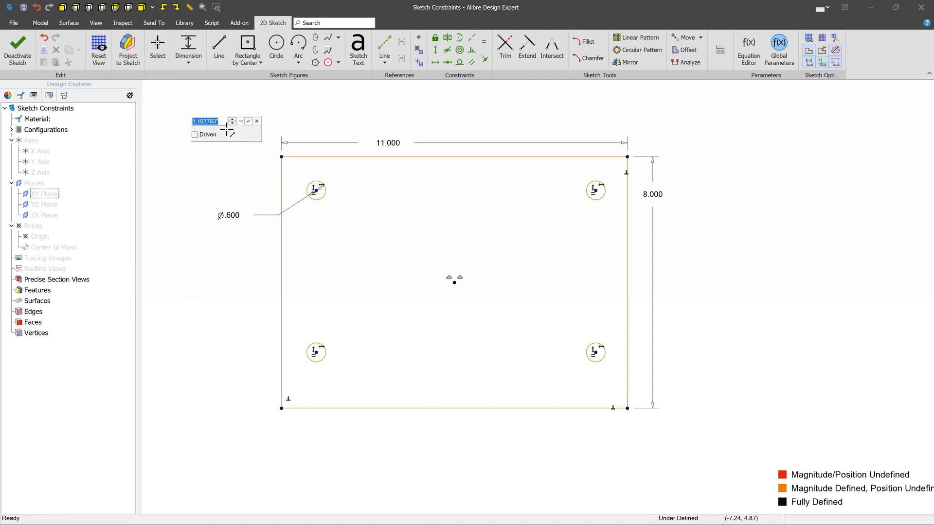
pyautogui.write('.8')
pyautogui.press('Return')
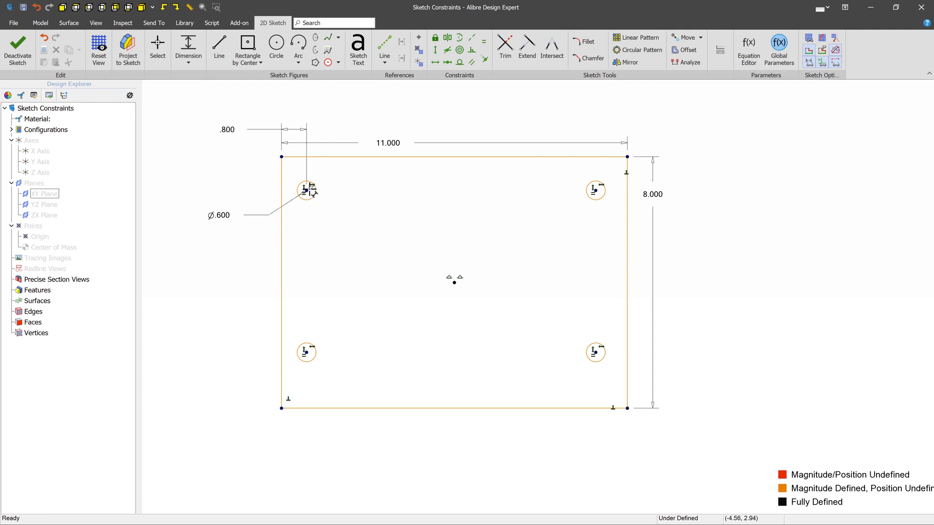
# - Dimension the upper-left circle's centre 0.8 in from the rectangle's top edge
pyautogui.click(306, 190)
pyautogui.click(308, 157)
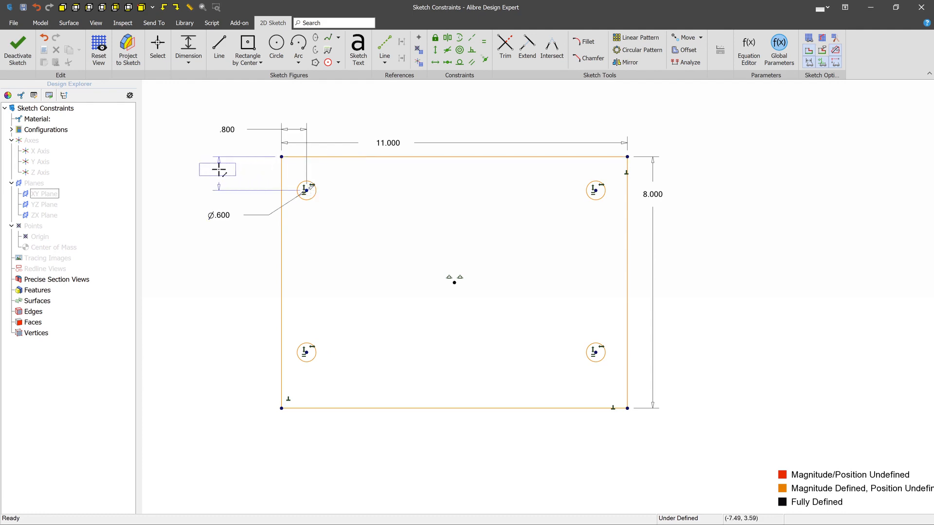
pyautogui.click(217, 168)
pyautogui.write('.8')
pyautogui.press('Return')
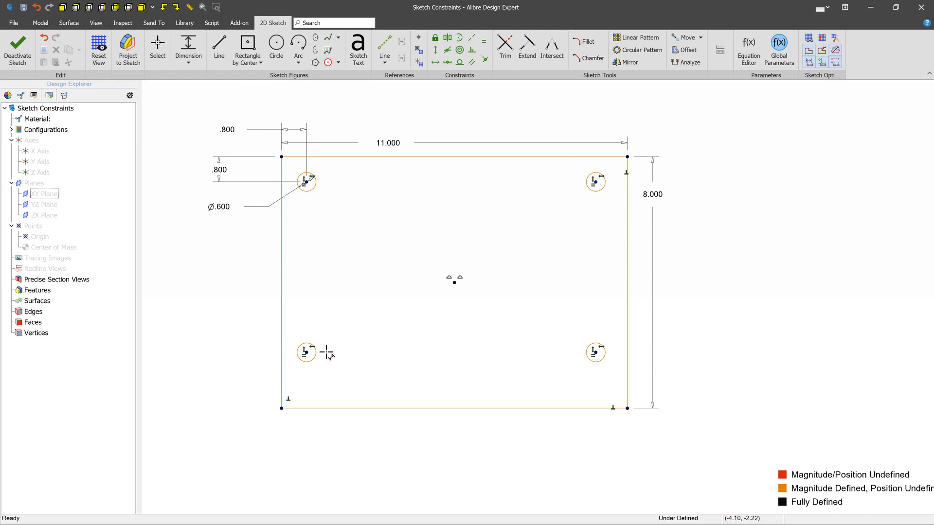
# - Dimension the lower-left circle's centre 0.8 in from the rectangle's bottom edge
pyautogui.click(307, 353)
pyautogui.click(307, 409)
pyautogui.click(231, 386)
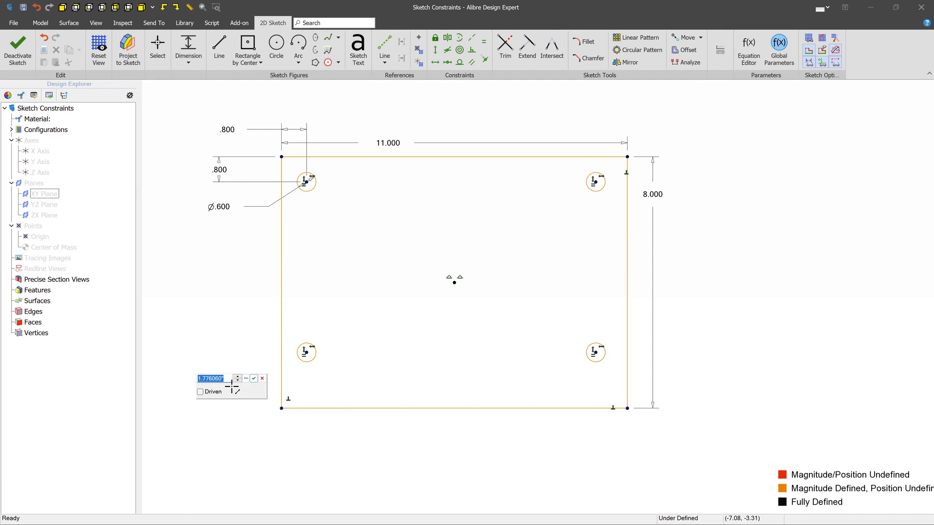
pyautogui.write('.8')
pyautogui.press('Return')
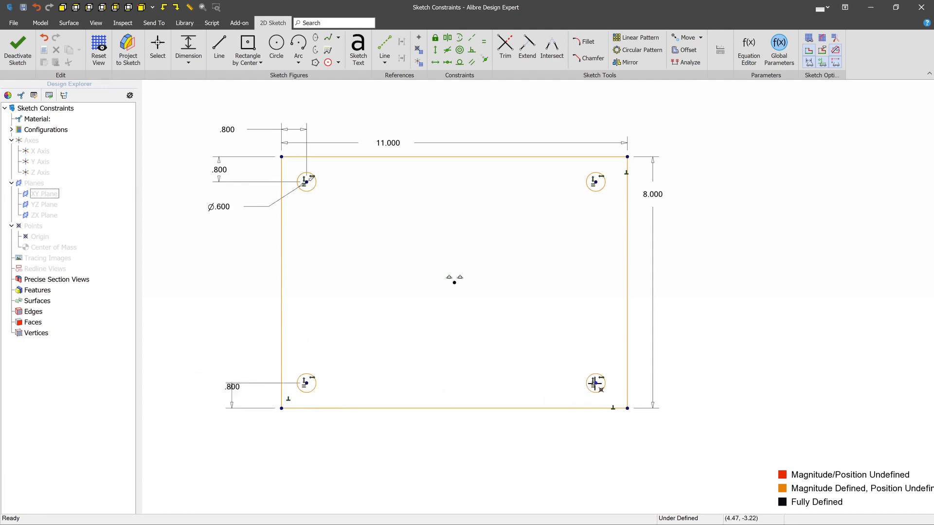
# - Dimension the lower-right circle's centre 0.8 in from the rectangle's right edge
pyautogui.click(595, 383)
pyautogui.click(627, 381)
pyautogui.click(655, 428)
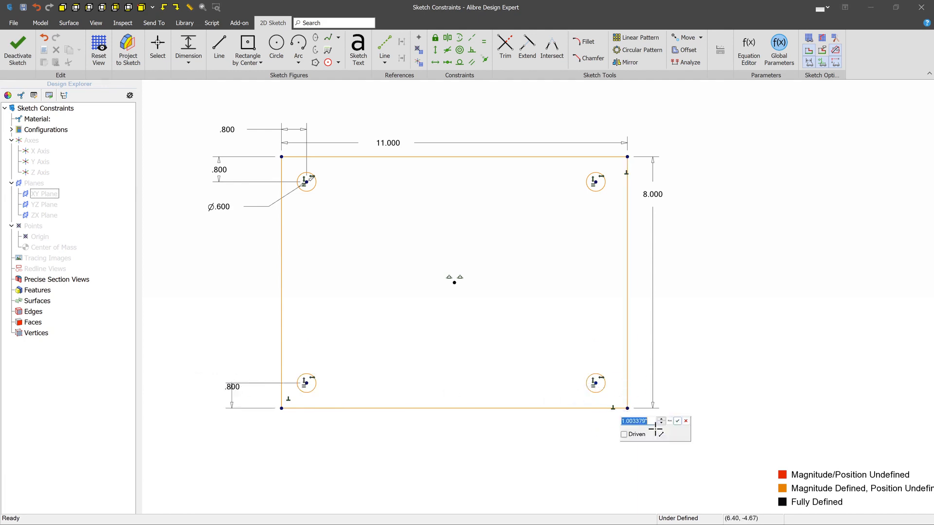
pyautogui.write('.8')
pyautogui.press('Return')
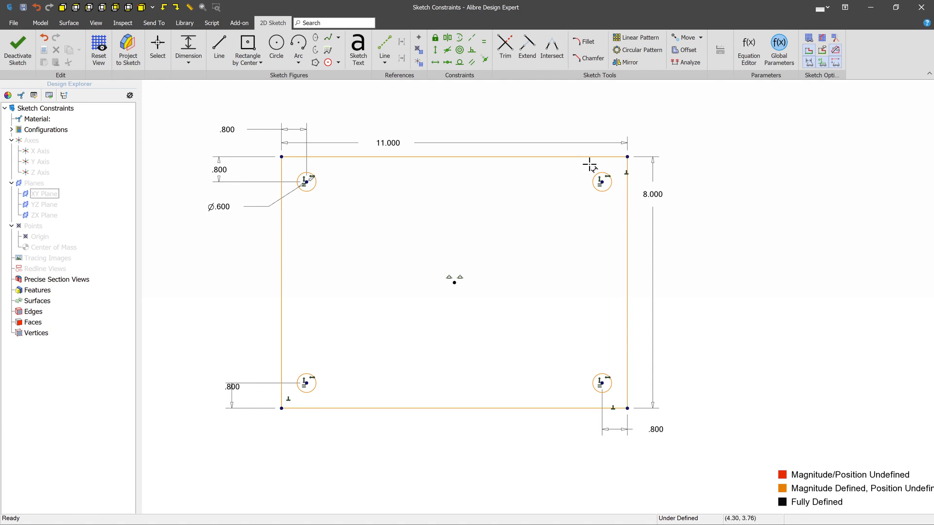
# - Apply a vertical constraint to the rectangle's right edge and leave the constraint command
pyautogui.click(435, 49)
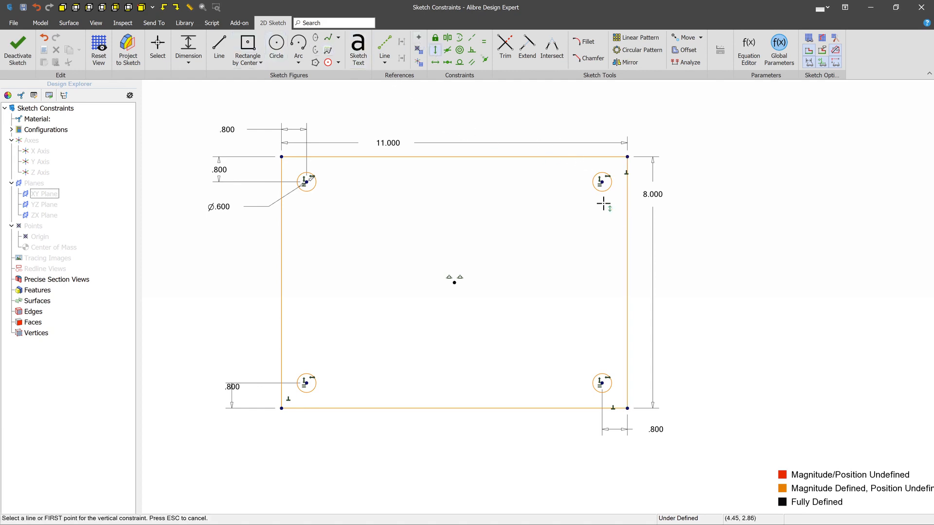
pyautogui.click(626, 227)
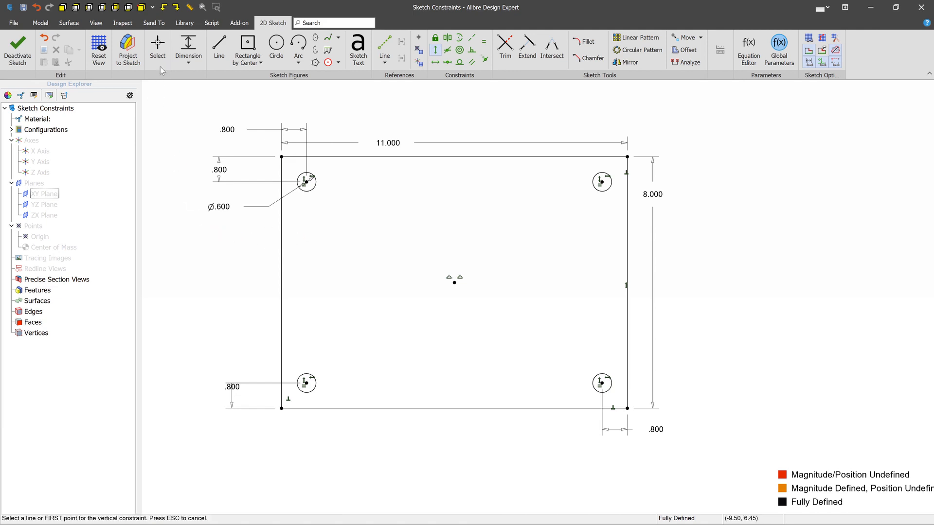
pyautogui.press('Escape')
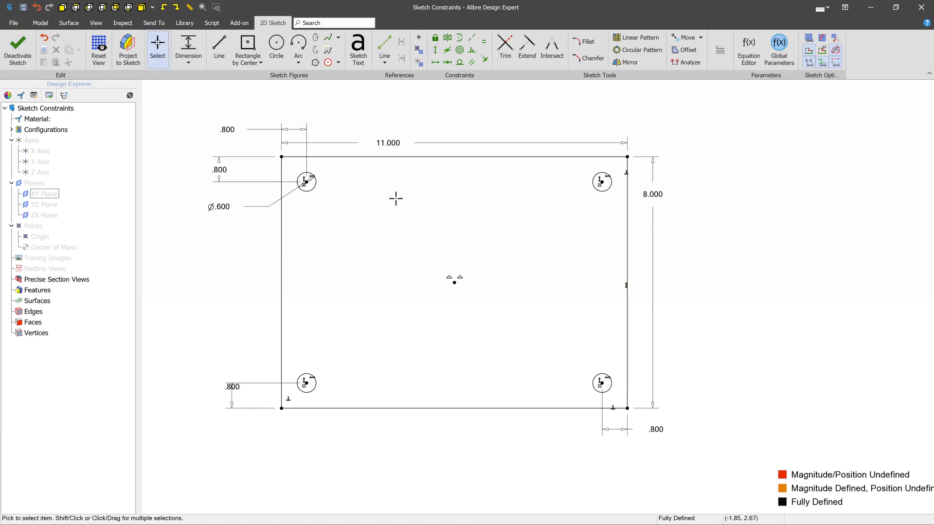